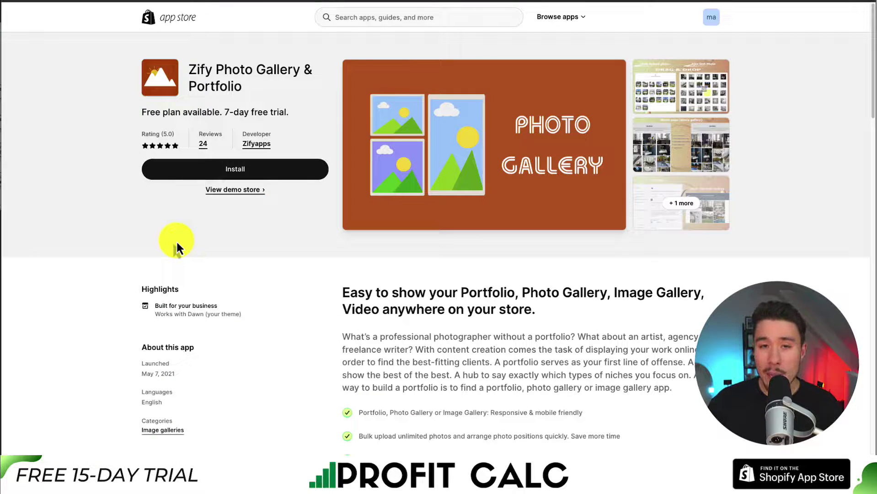
Install Zify Easy Portfolio Gallery from its app listing.
left_click_drag(201, 71, 244, 82)
scroll(247, 94, "down", 15)
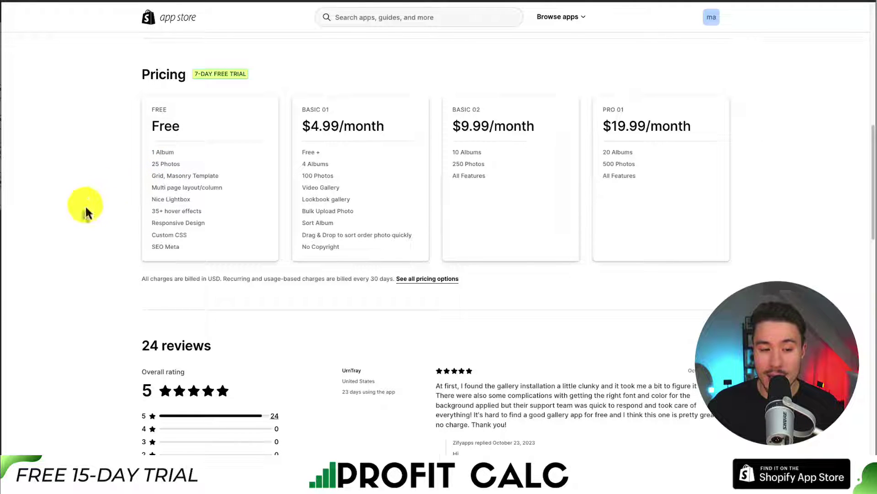
scroll(85, 205, "up", 4)
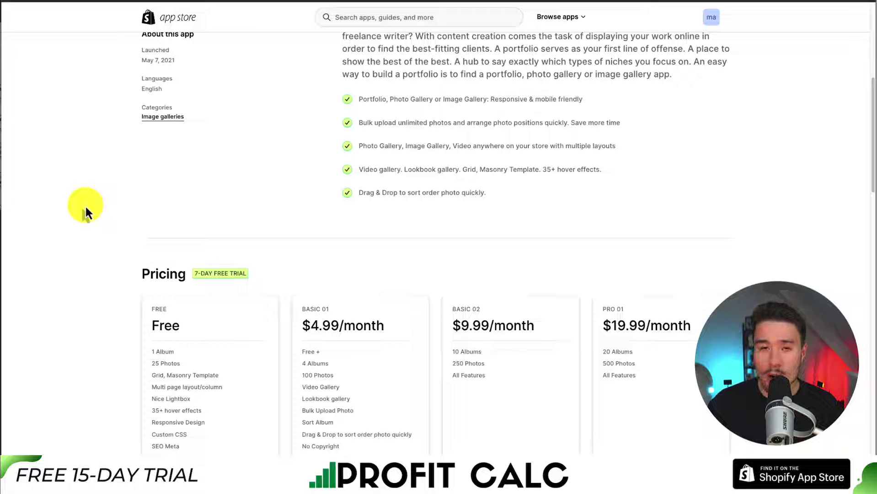
scroll(85, 205, "down", 1)
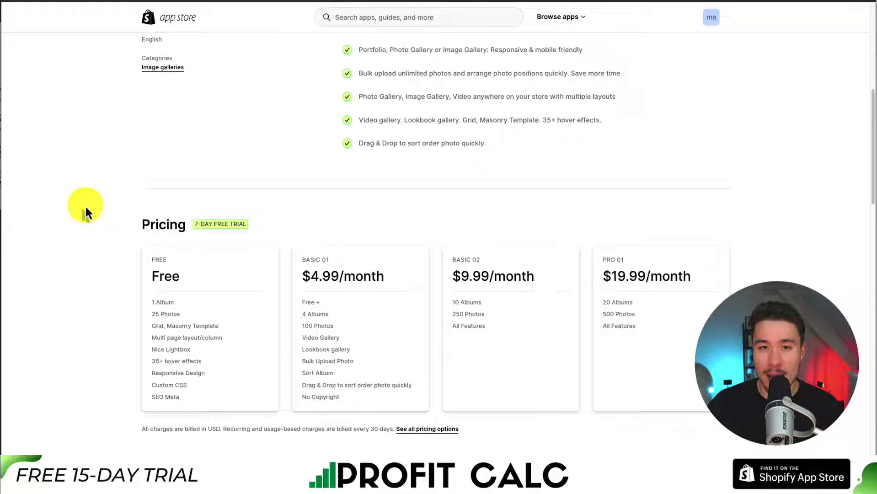
scroll(85, 205, "up", 8)
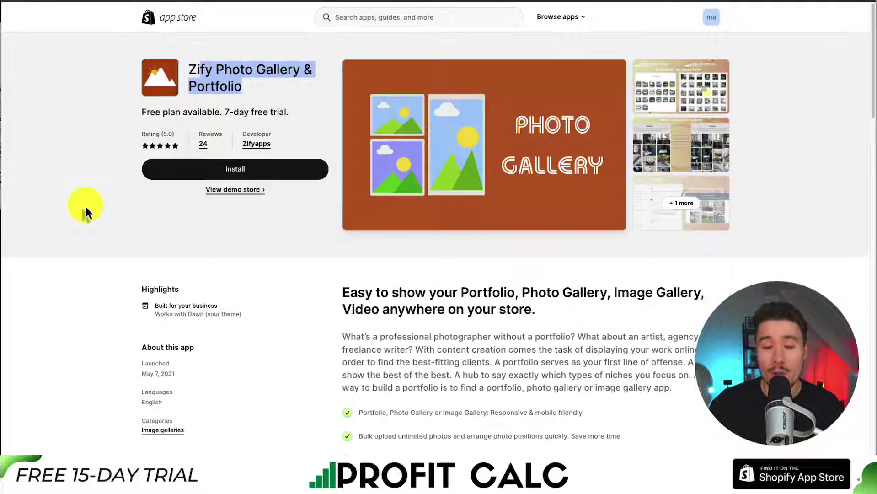
left_click(124, 213)
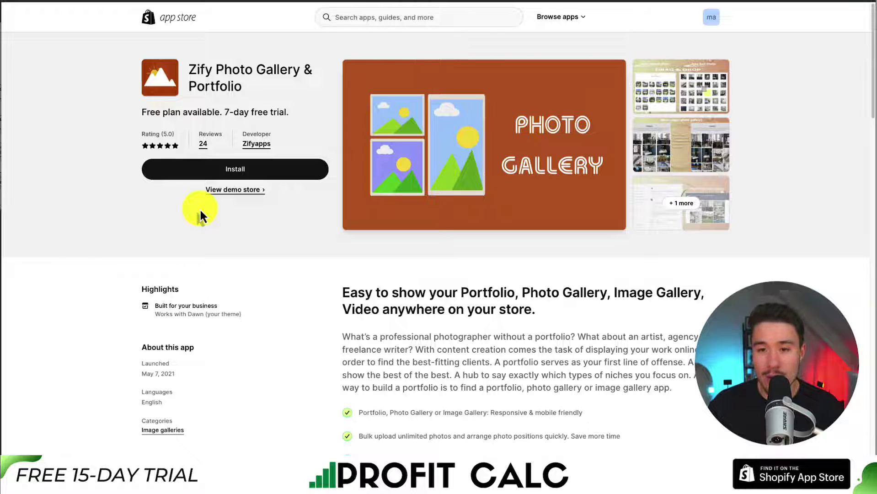
left_click(202, 176)
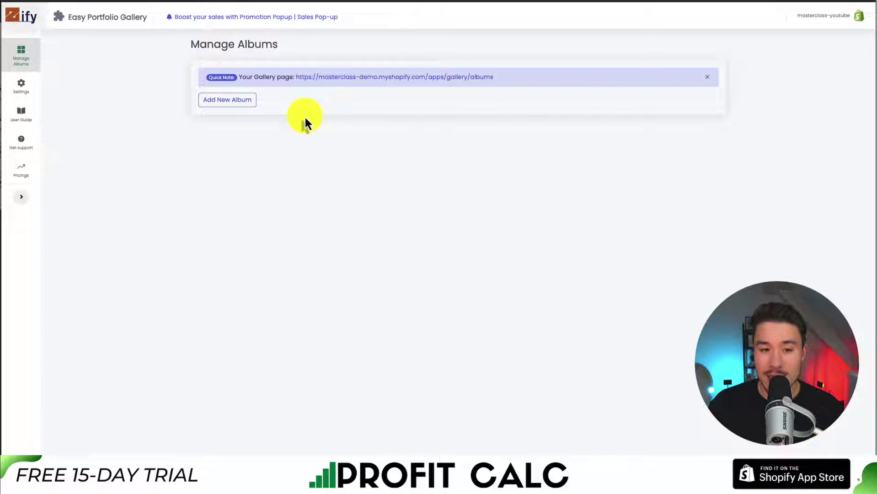
Open the storefront Gallery page from the Quick Note, confirm it's empty, and return to album management.
left_click_drag(312, 77, 488, 90)
left_click(487, 98)
left_click(467, 78)
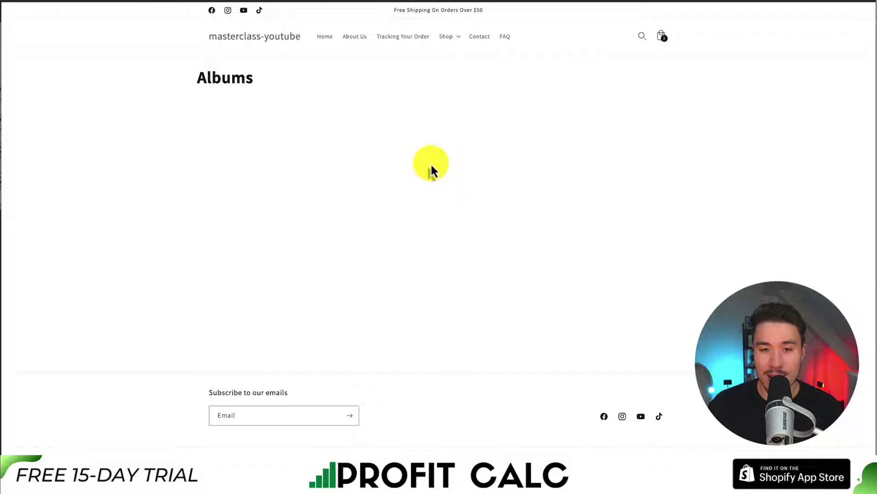
key("ctrl+w")
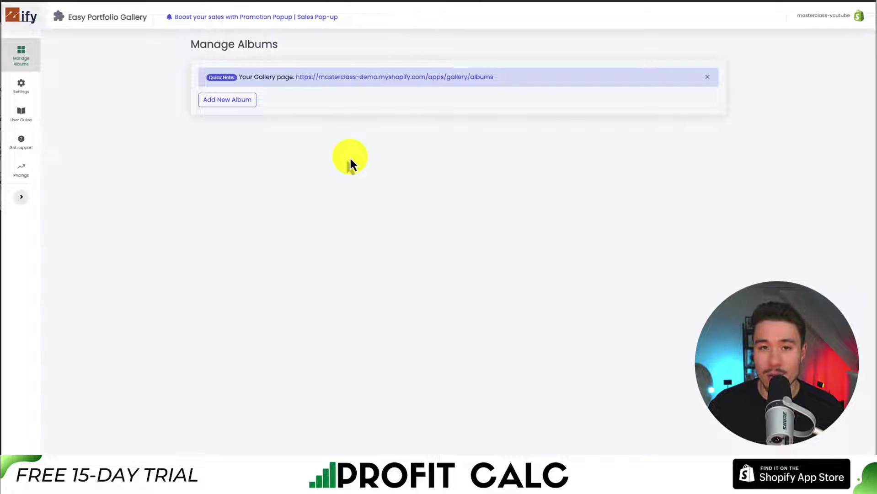
left_click(234, 108)
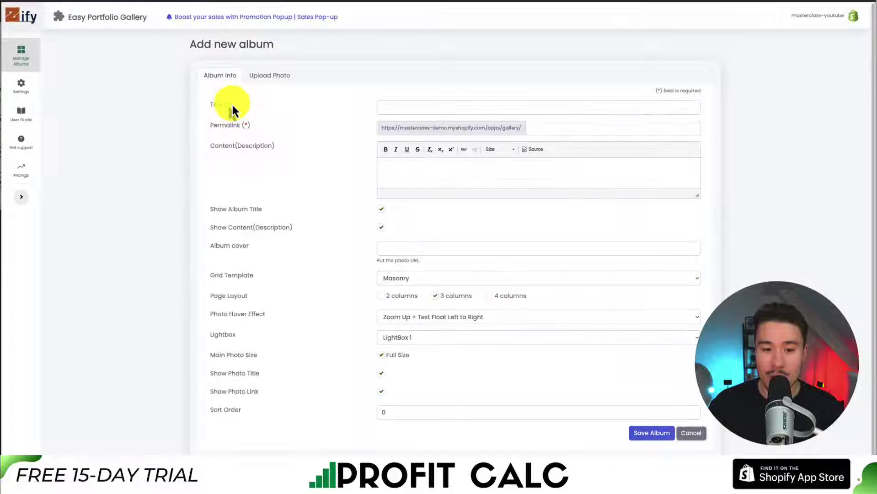
Title the new album 'Camping Products' and untick Show Content (Description).
left_click(385, 108)
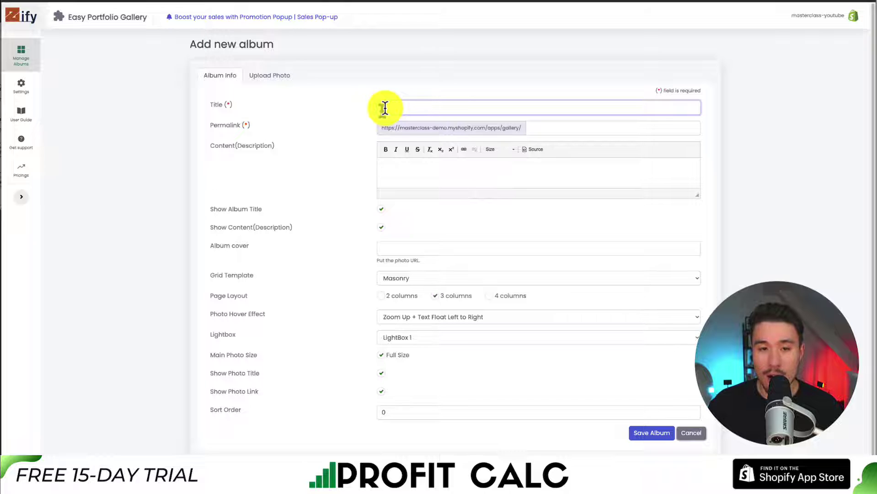
type("Camping Products")
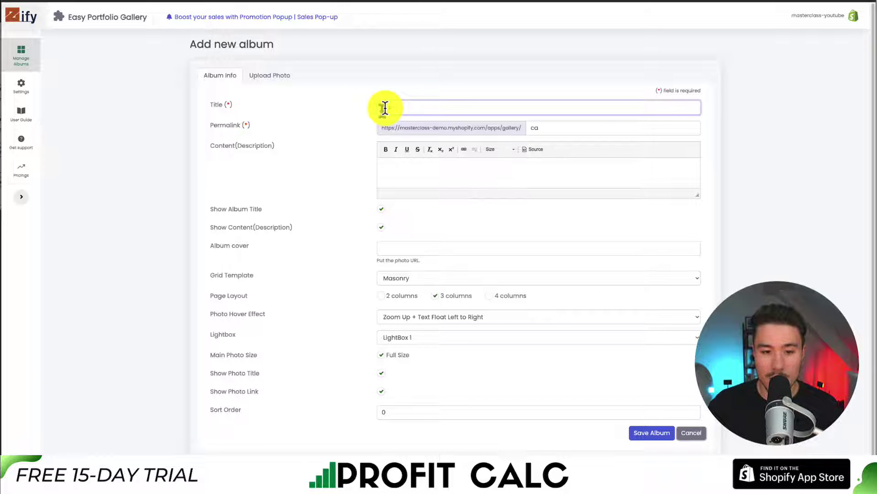
left_click(425, 175)
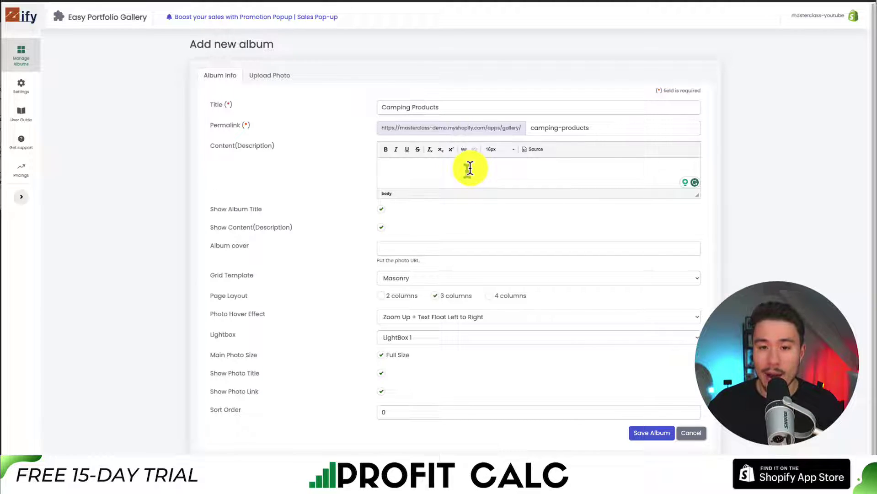
left_click_drag(382, 125, 591, 128)
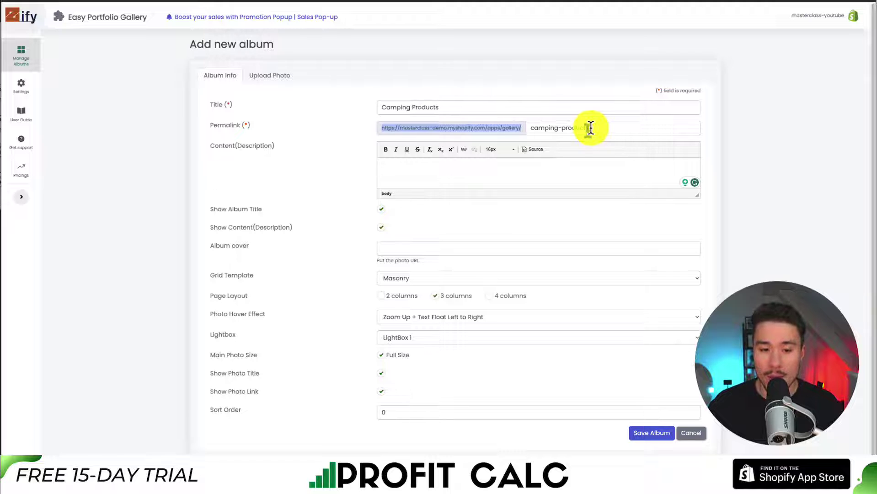
left_click(381, 210)
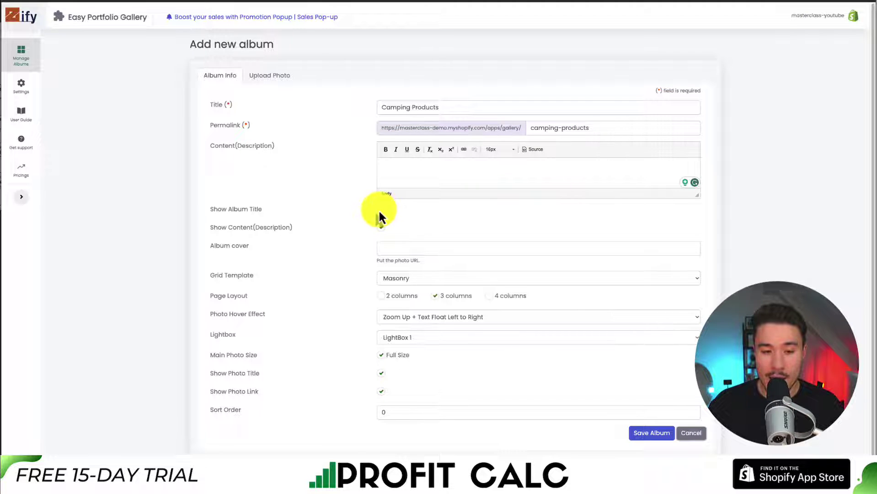
left_click(380, 227)
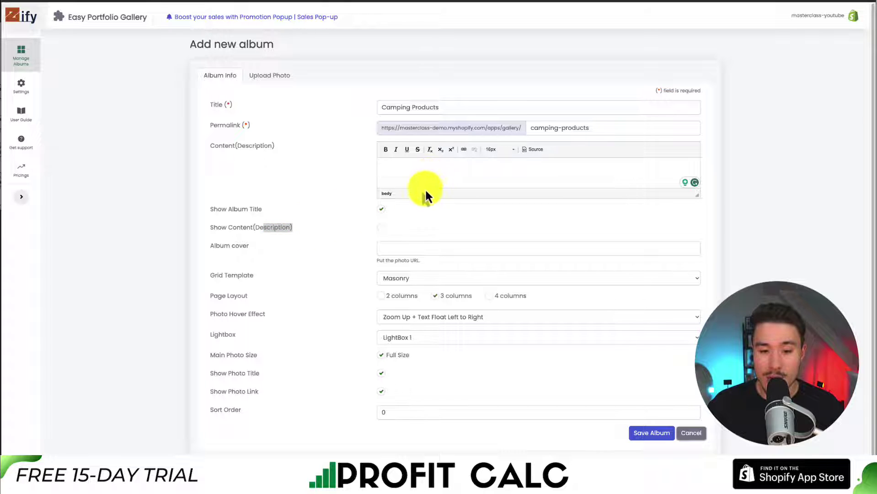
Leave the cover empty, keep Masonry grid and Zoom Up + Text Float Left to Right effect, and save.
left_click(401, 248)
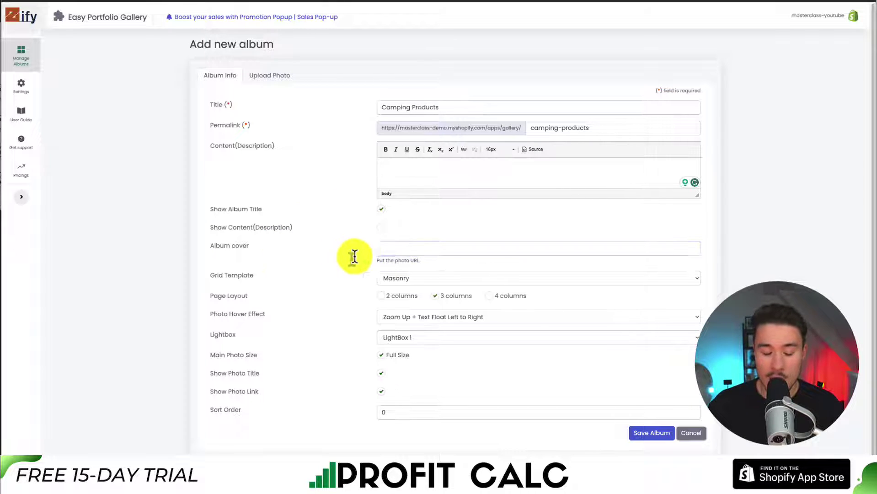
left_click(338, 257)
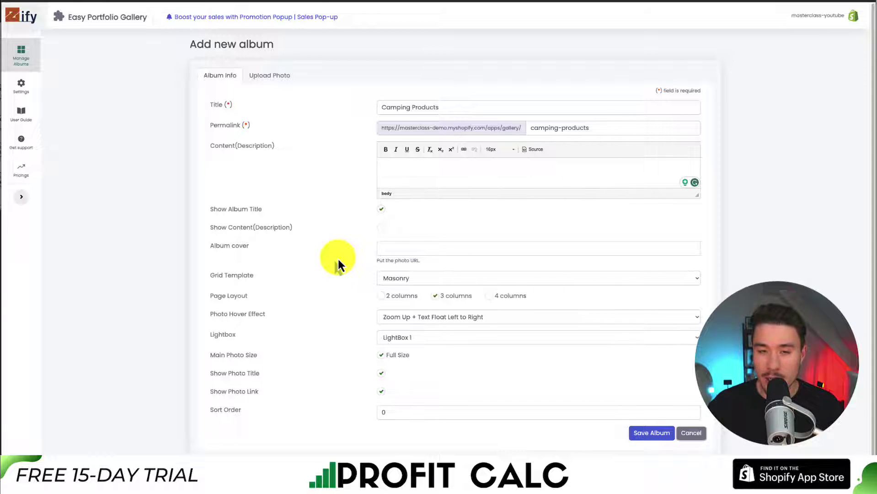
left_click(391, 280)
left_click(381, 287)
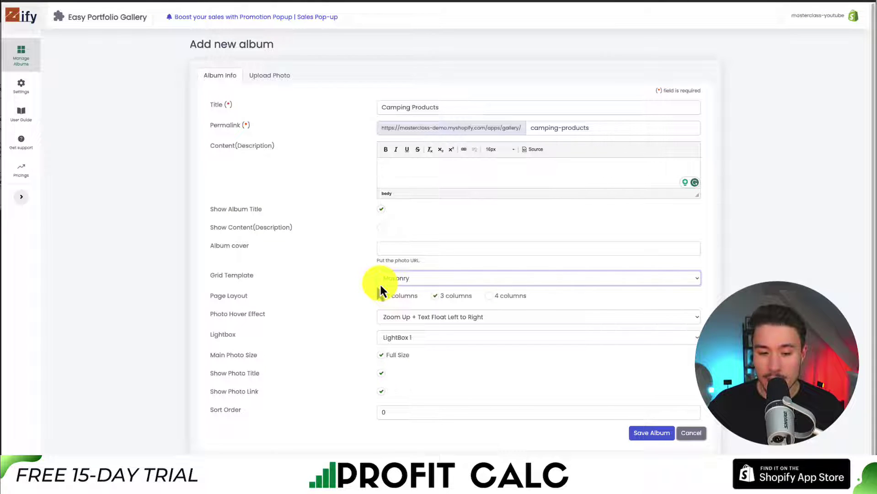
left_click_drag(245, 313, 311, 319)
key("ctrl+plus")
key("ctrl+plus")
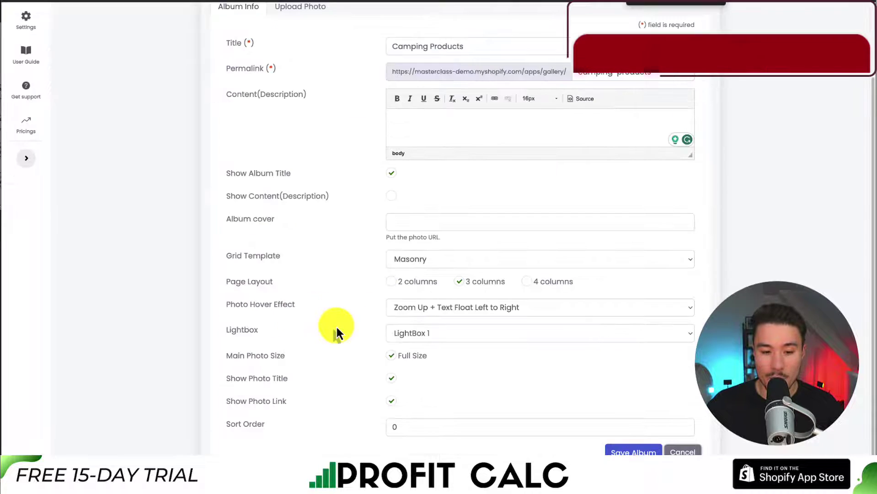
left_click(448, 315)
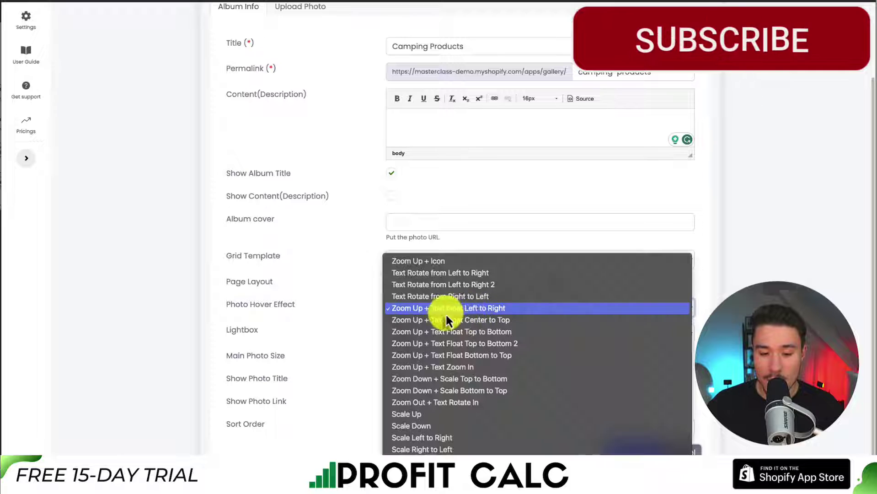
left_click(338, 324)
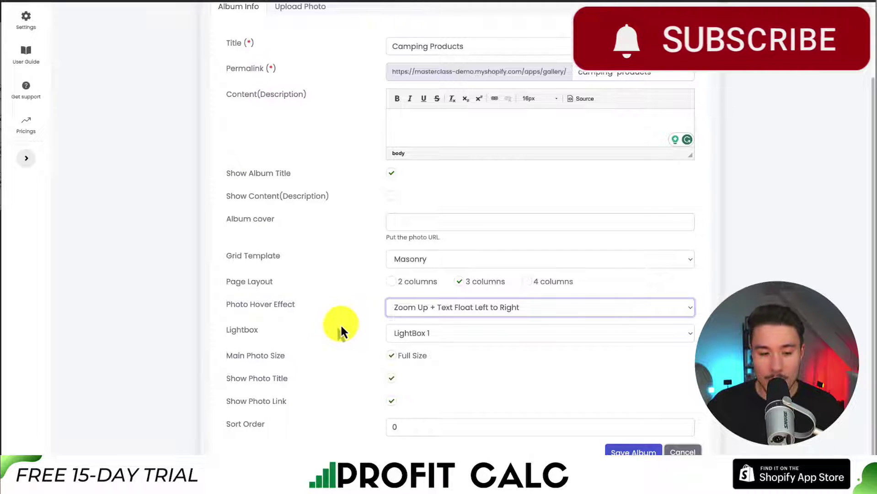
left_click(393, 337)
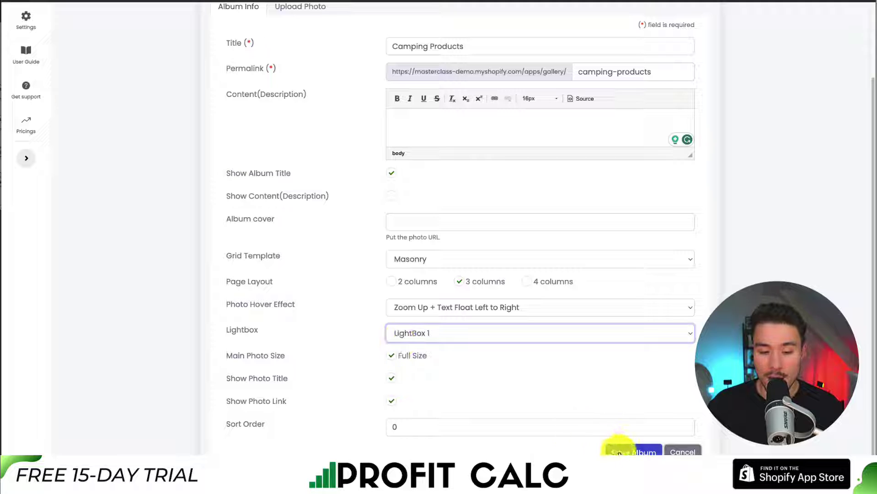
left_click(606, 449)
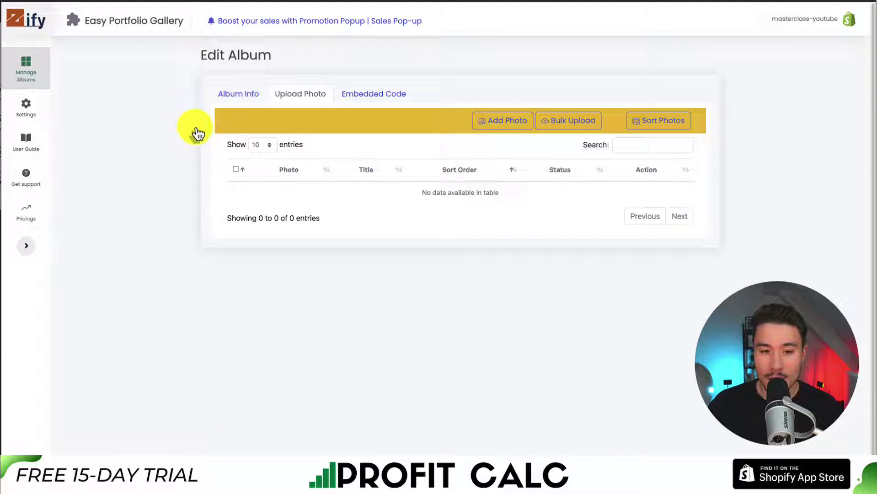
Add photo '#1' with an uploaded image, keeping the new-window link target, and save it.
left_click(500, 122)
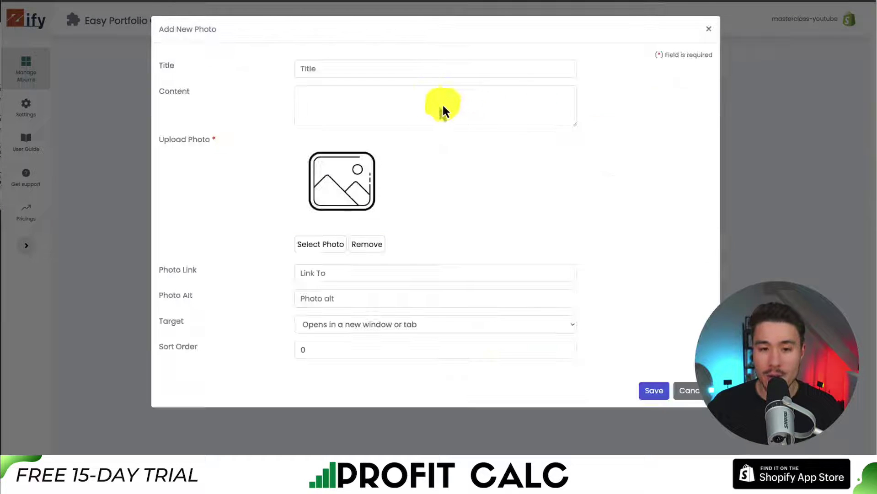
left_click(332, 73)
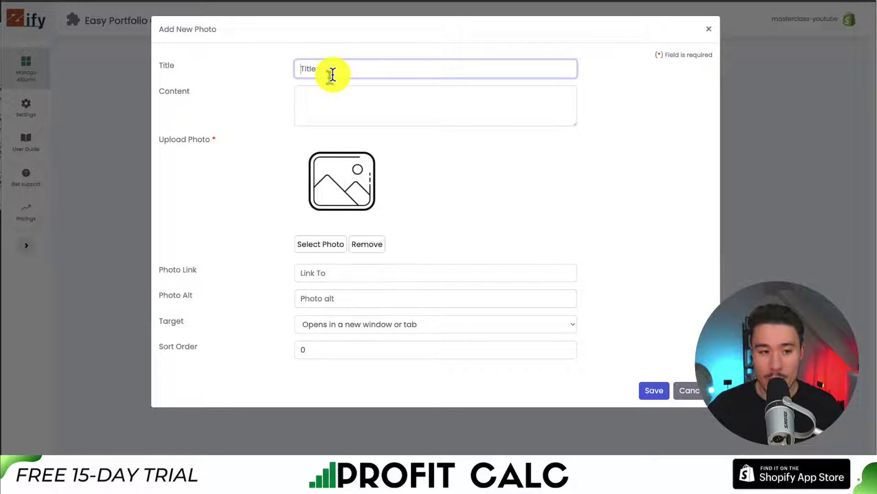
type("#1")
key("Tab")
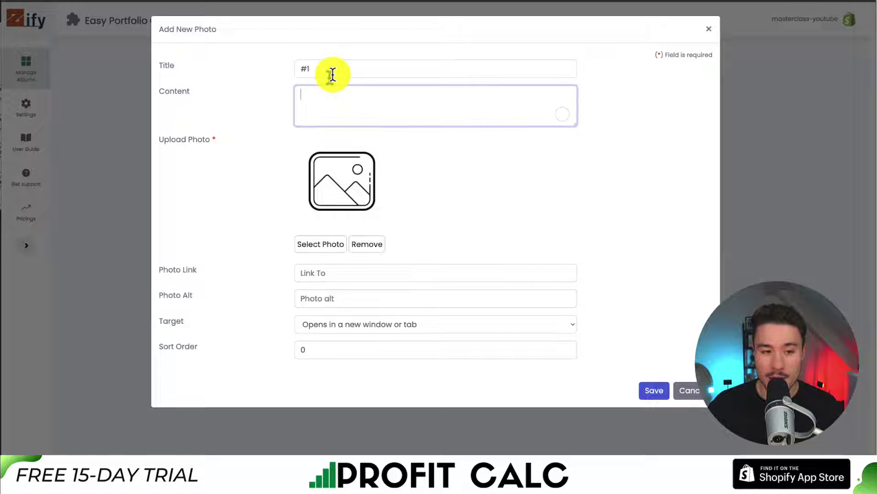
left_click(312, 245)
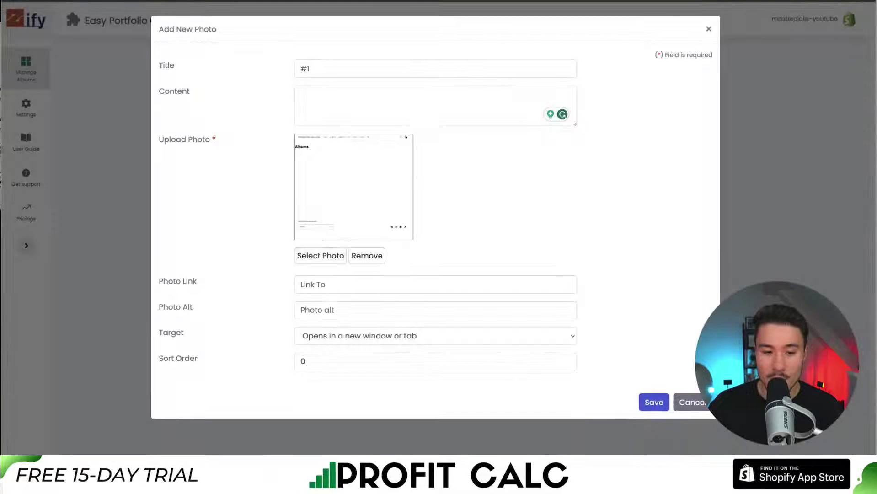
left_click(353, 280)
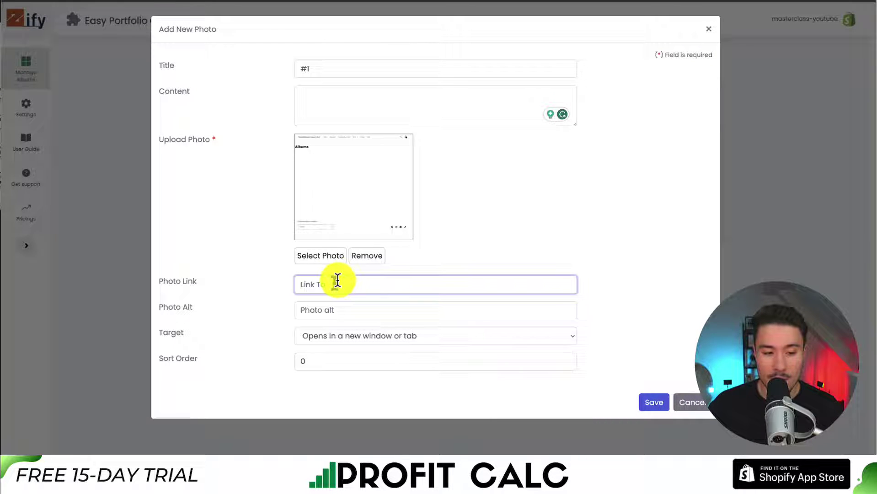
left_click(327, 309)
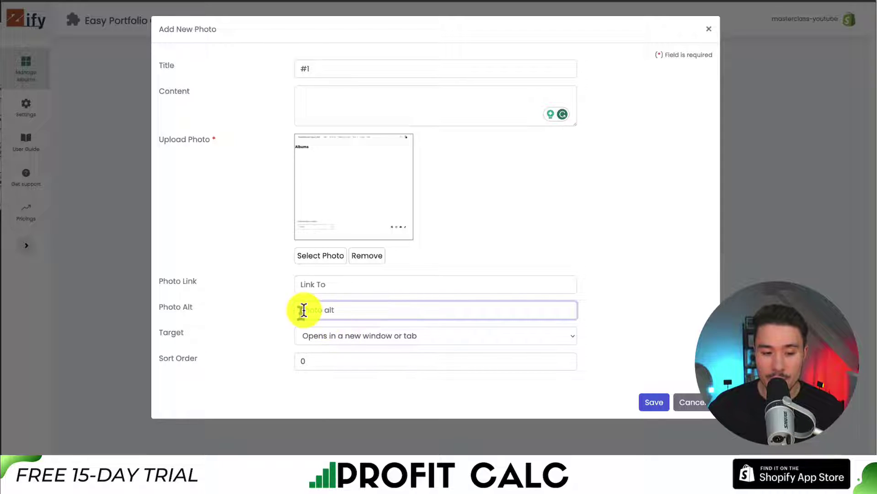
left_click(321, 338)
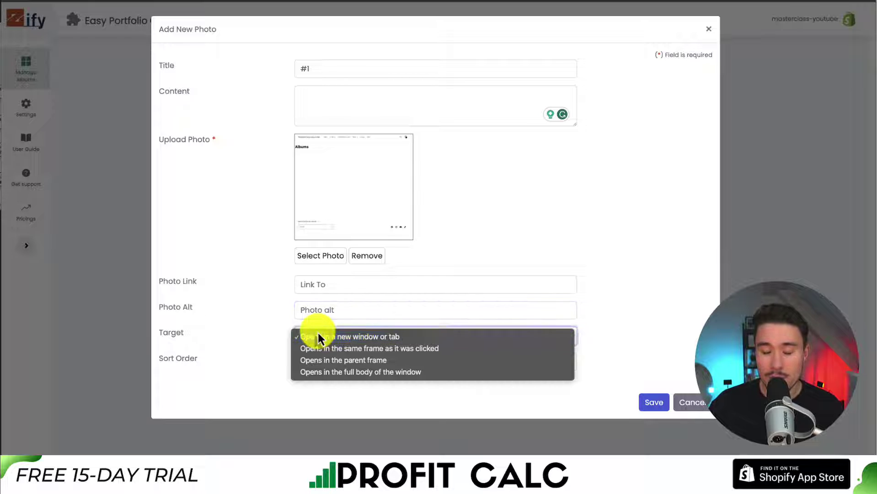
left_click(278, 331)
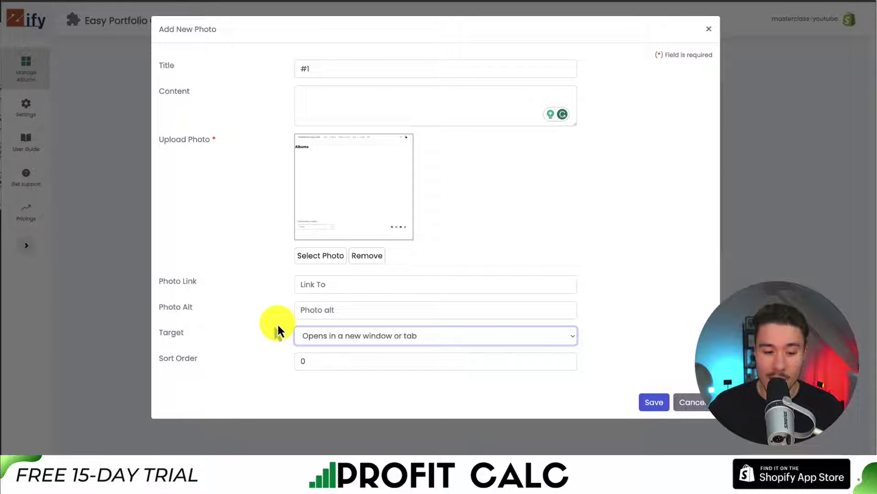
left_click(650, 400)
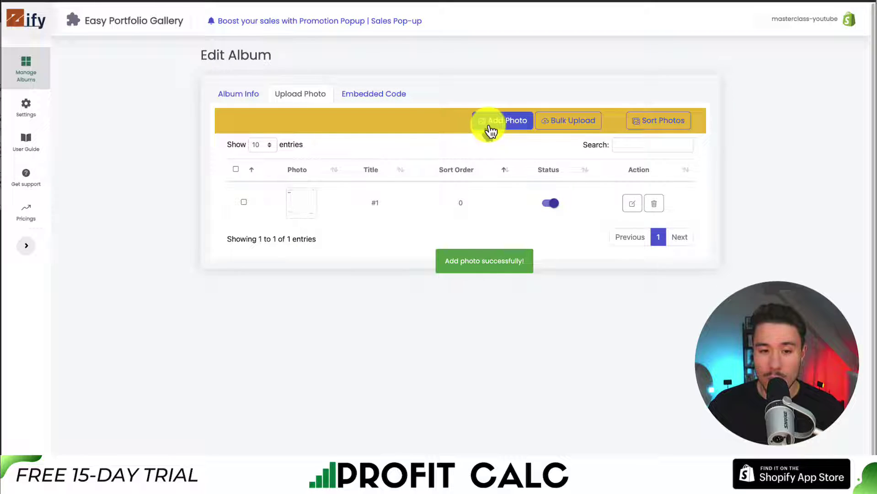
Add a second photo titled '#2' with an uploaded image and save it to the album.
left_click(490, 124)
left_click(334, 73)
type("#2")
left_click(309, 247)
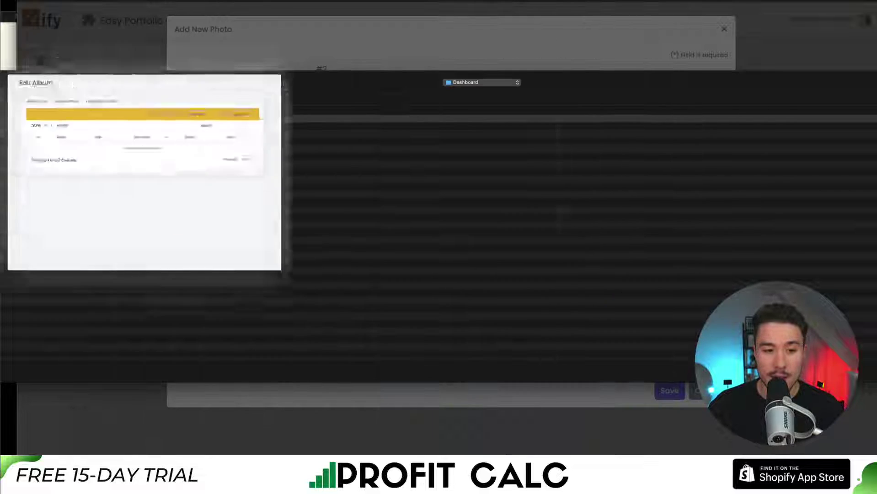
key("Return")
left_click(676, 392)
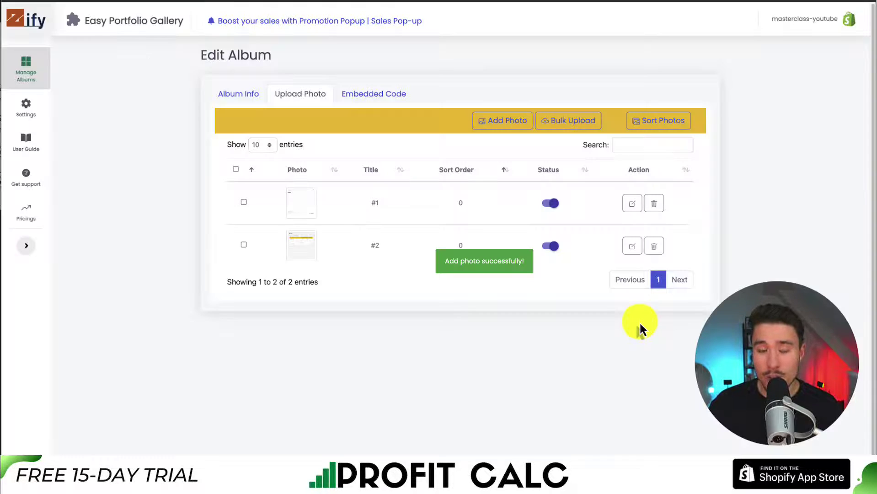
left_click(238, 94)
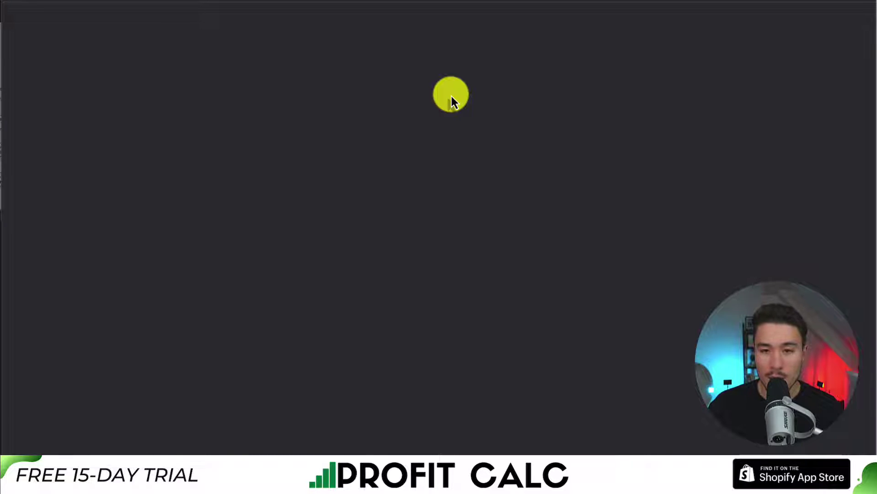
Open the Camping Products album from the storefront Albums page and scroll through its two photos.
scroll(31, 360, "down", 5)
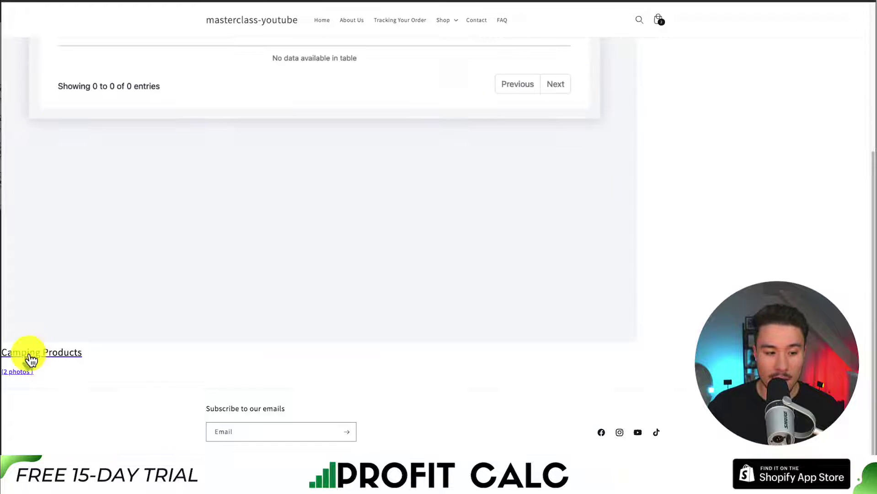
left_click(97, 354)
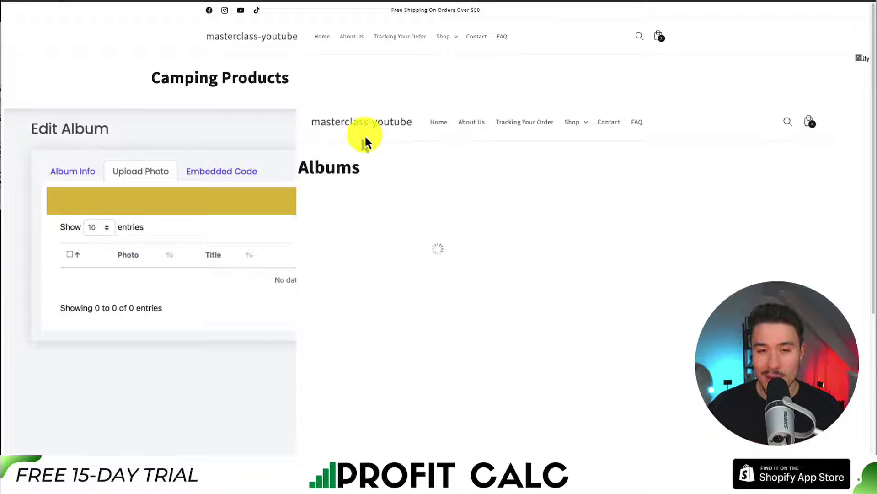
scroll(366, 141, "down", 1)
scroll(423, 128, "down", 4)
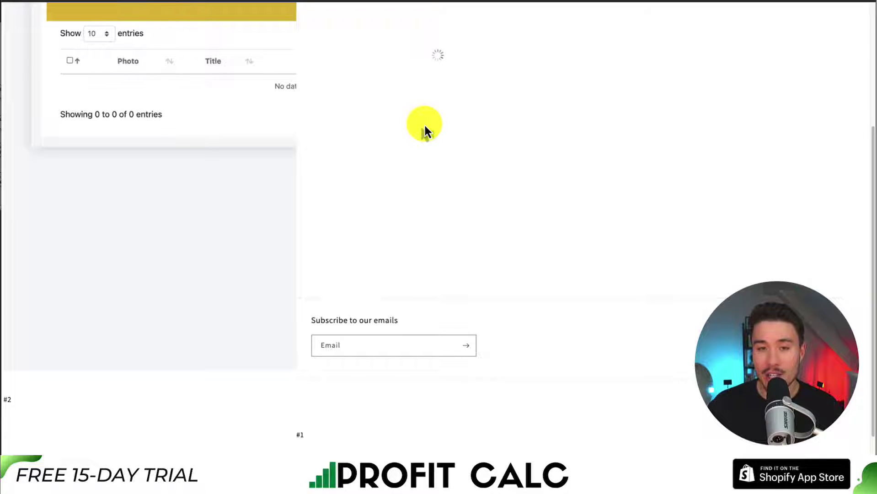
scroll(365, 150, "up", 4)
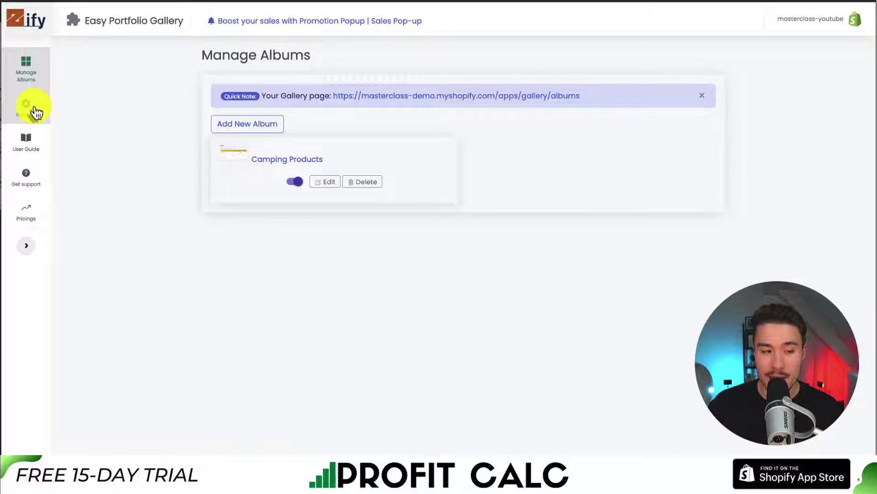
Open the gallery Settings and use Enable/Disable App to reach the theme's App embeds.
left_click(36, 112)
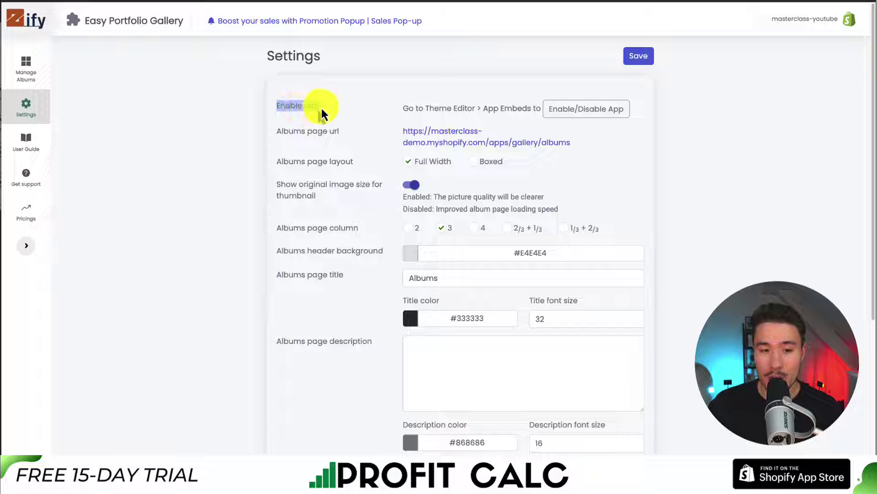
left_click(396, 103)
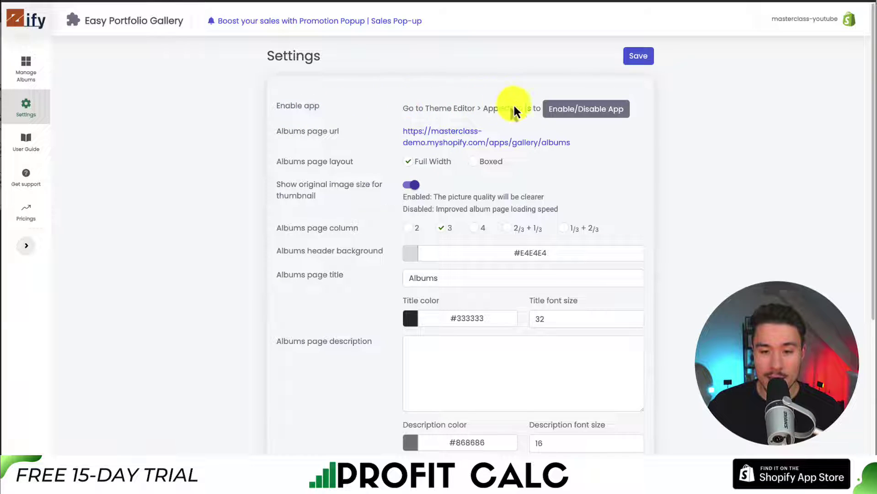
left_click(601, 110)
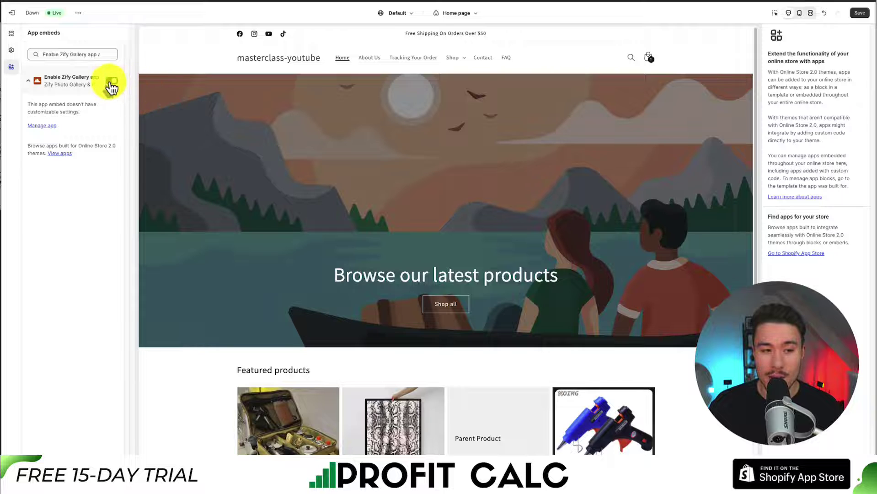
Switch on the Enable Zify Gallery app embed and view the Camping Products gallery page.
left_click(111, 82)
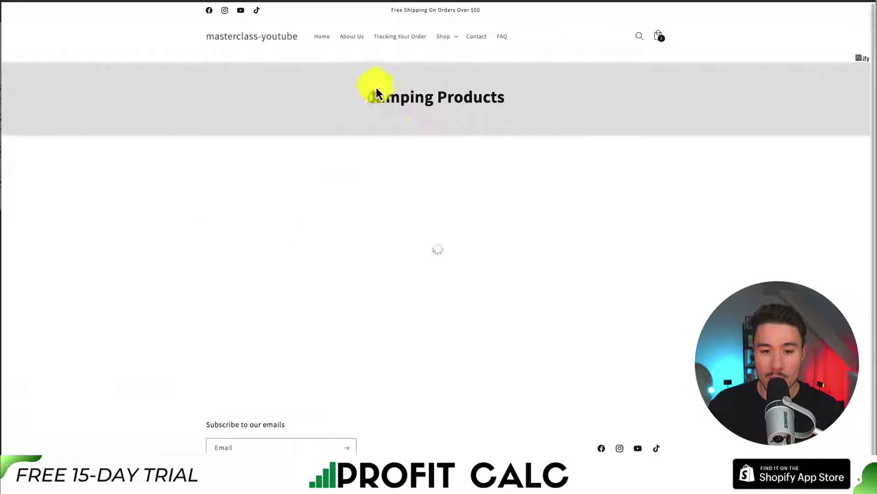
left_click_drag(345, 97, 535, 96)
left_click(536, 96)
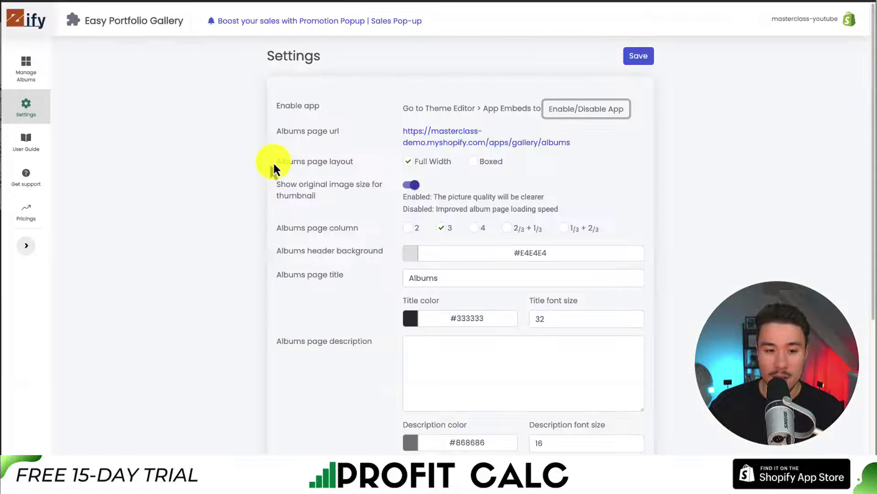
Switch off 'Show original image size for thumbnail', reviewing the albums page layout and column options.
left_click_drag(313, 166, 346, 163)
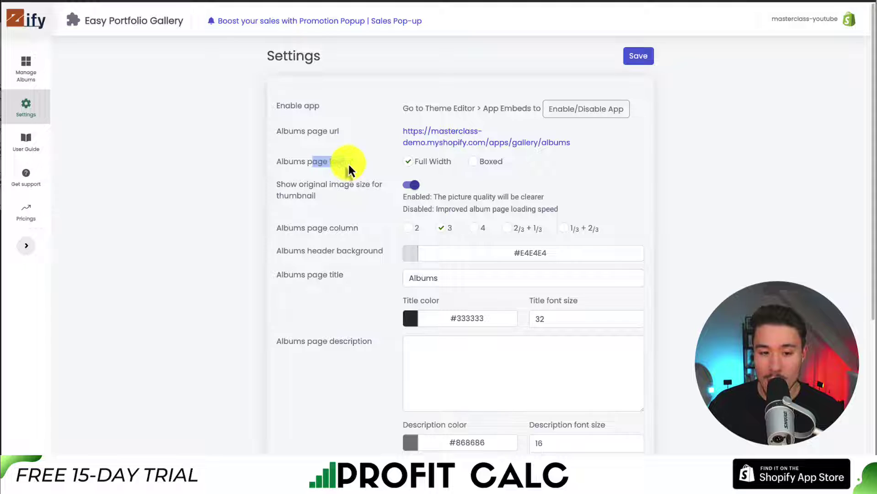
scroll(333, 137, "down", 2)
triple_click(323, 119)
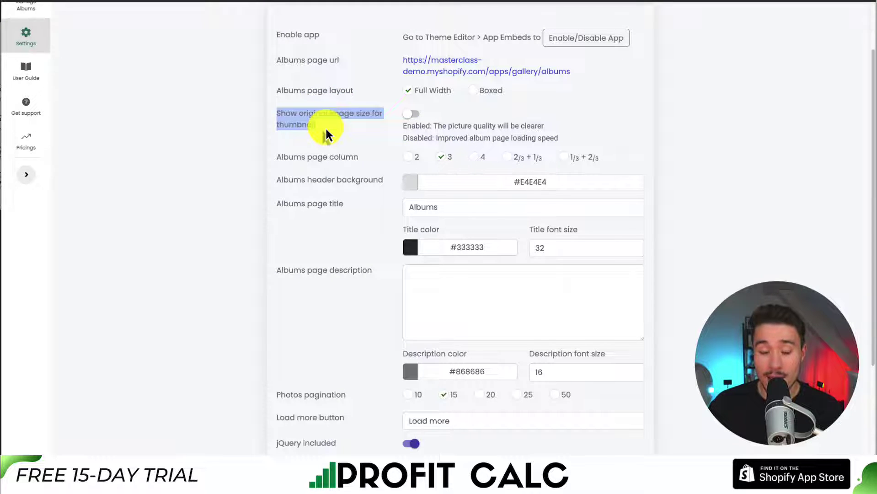
left_click_drag(277, 160, 296, 161)
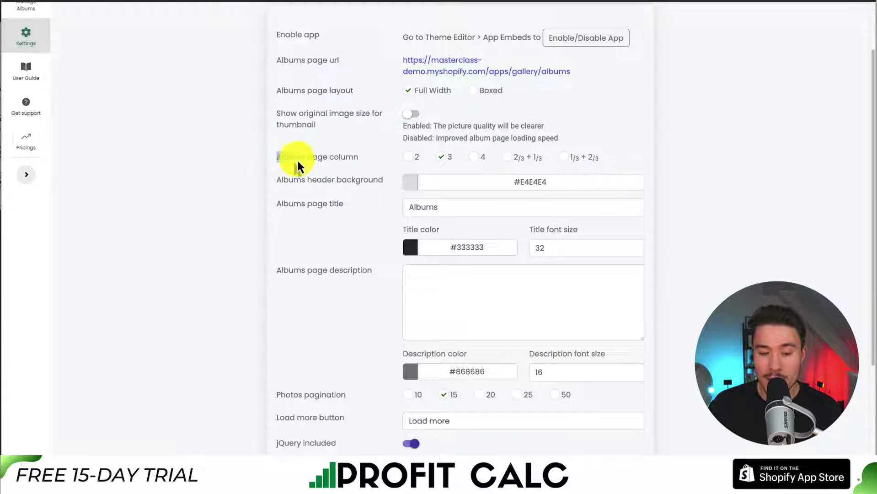
left_click_drag(359, 161, 360, 160)
scroll(333, 141, "down", 2)
left_click_drag(284, 111, 372, 111)
left_click(299, 139)
Review the load more button setting and save the gallery settings.
scroll(346, 137, "down", 3)
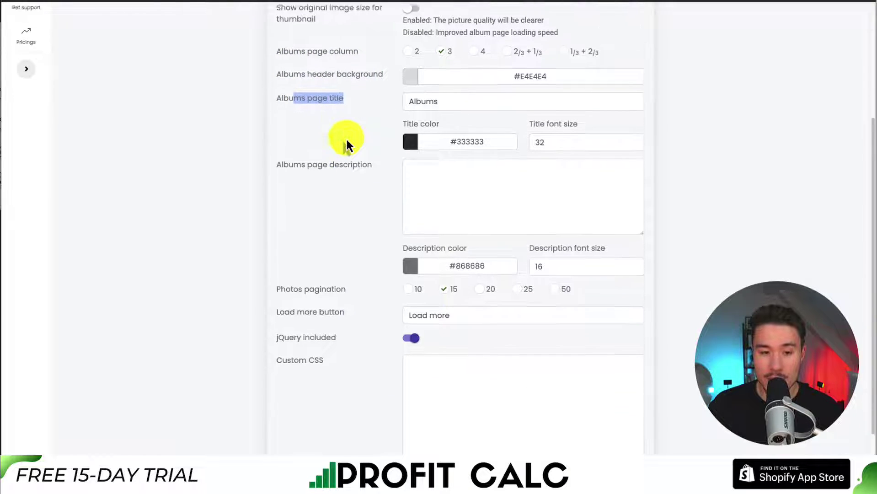
scroll(311, 178, "down", 1)
left_click_drag(270, 213, 345, 223)
left_click(292, 276)
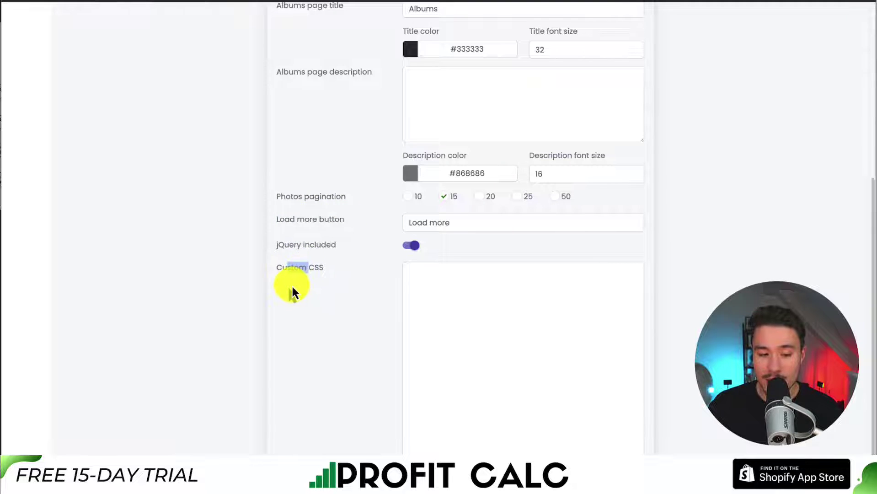
scroll(291, 287, "up", 8)
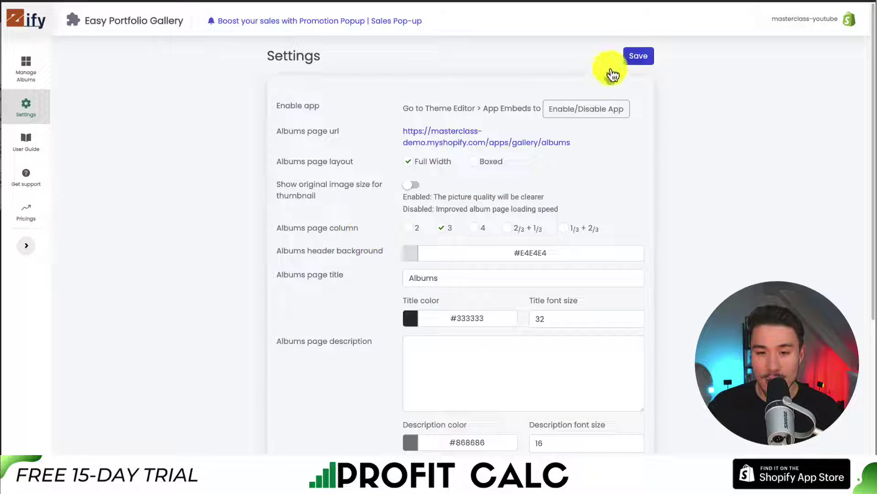
left_click(630, 56)
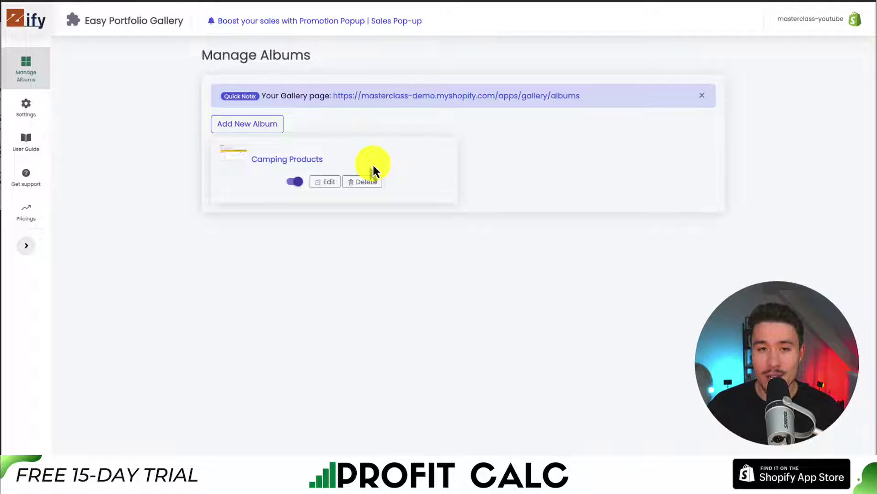
Preview the Camping Products gallery on the storefront, then view the store's home page.
left_click(285, 161)
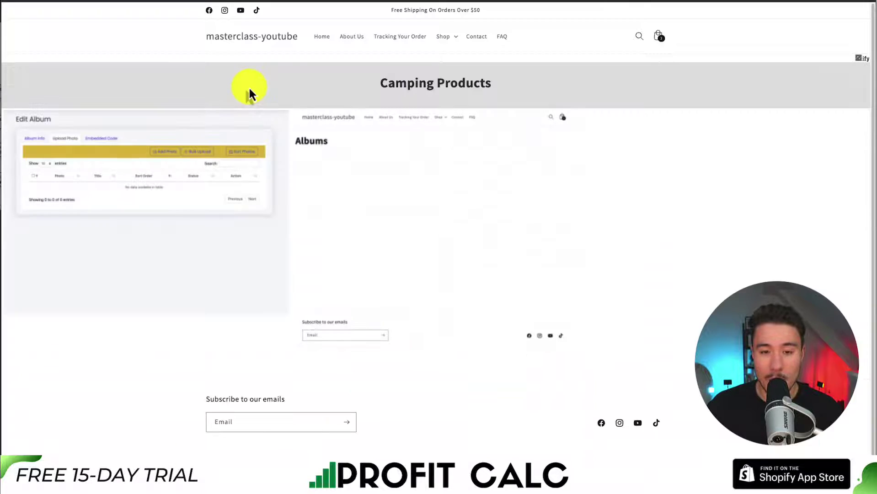
left_click_drag(250, 89, 512, 91)
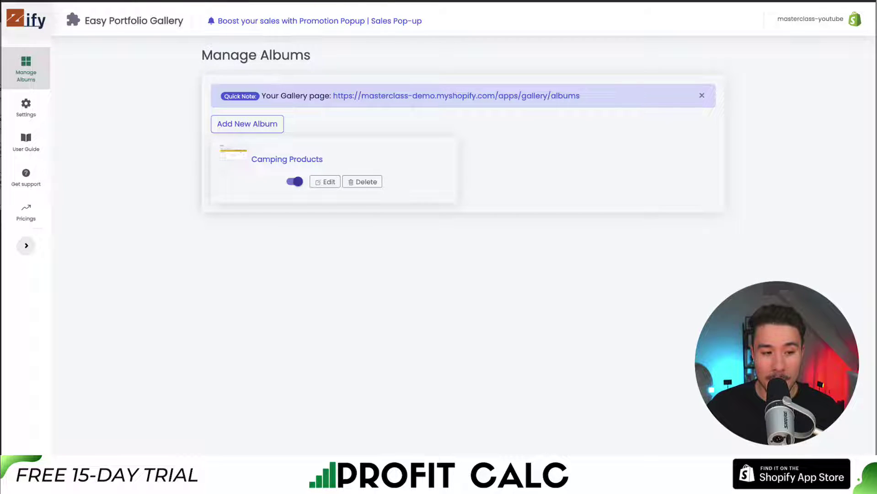
left_click(853, 23)
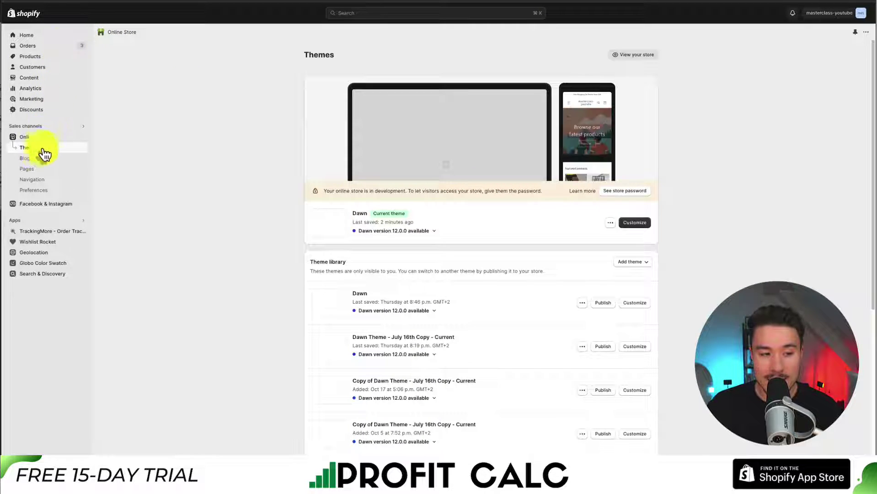
Add a 'Photo Gallery' main-menu item linking to the pasted Camping Products album URL.
left_click(36, 180)
key("ctrl+plus")
key("ctrl+plus")
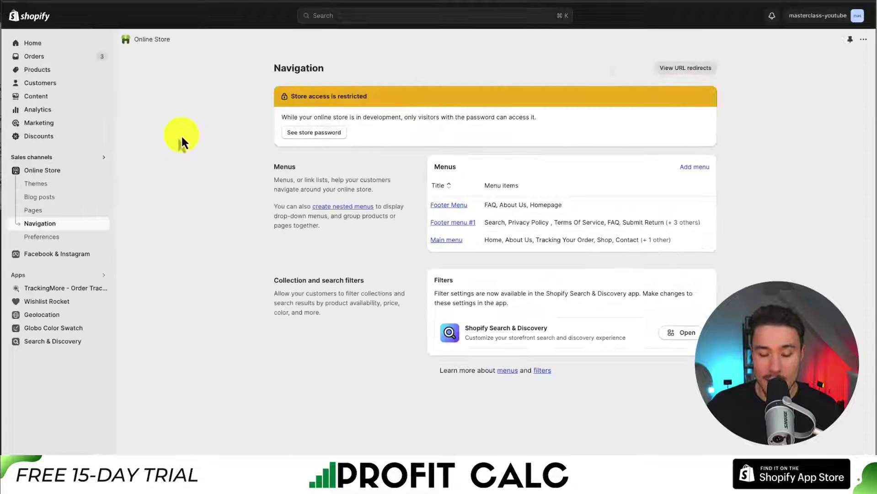
left_click(447, 242)
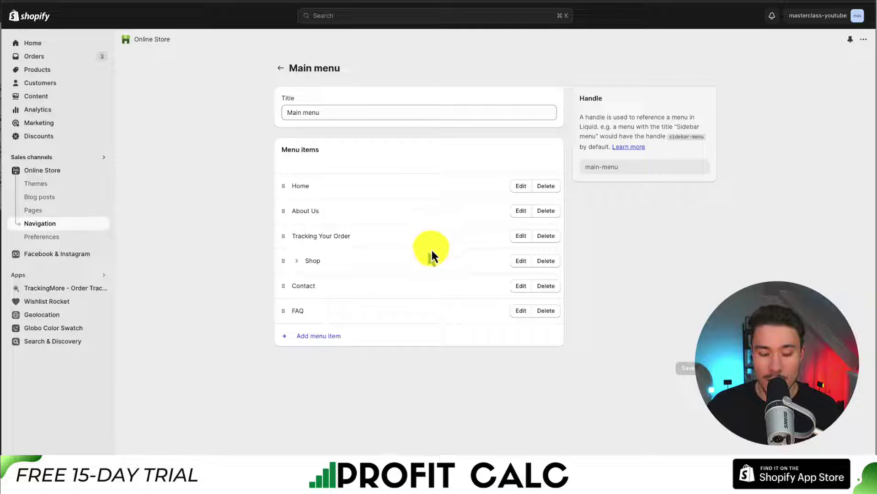
left_click(311, 338)
type("Photo Gallery")
left_click(741, 98)
type("https://masterclass-demo.myshopify.com/apps/gallery/album/camping-products")
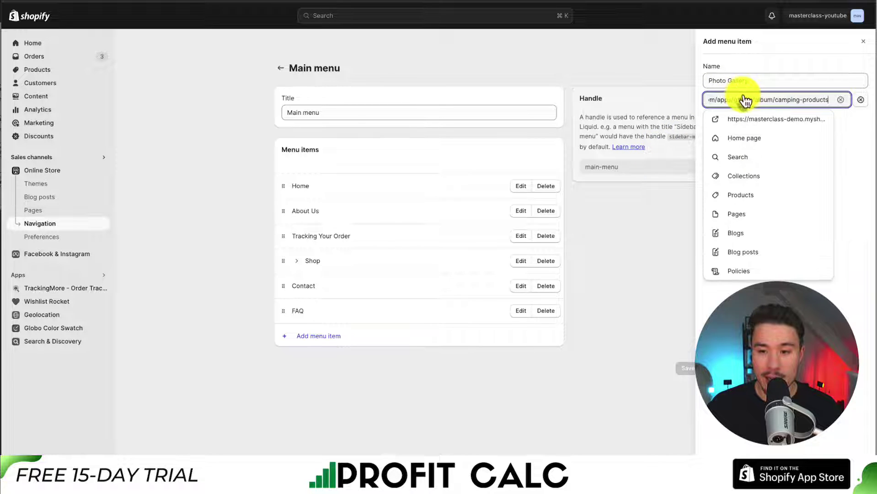
left_click(761, 118)
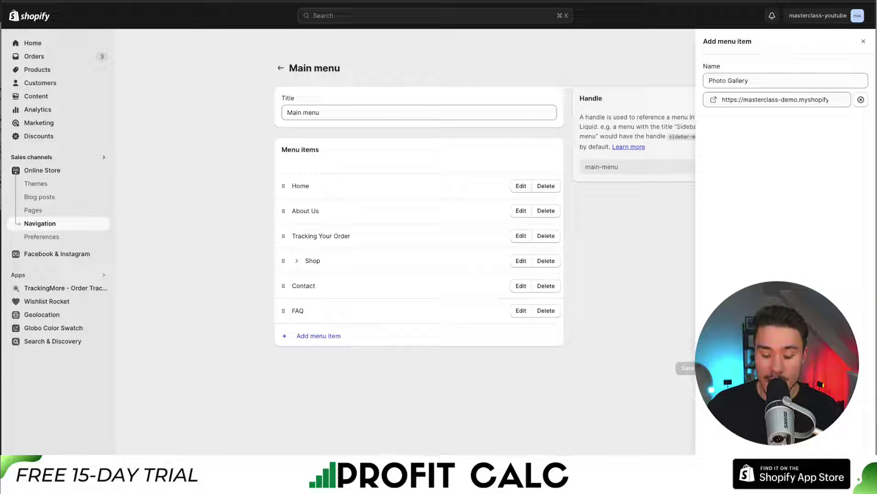
key("Return")
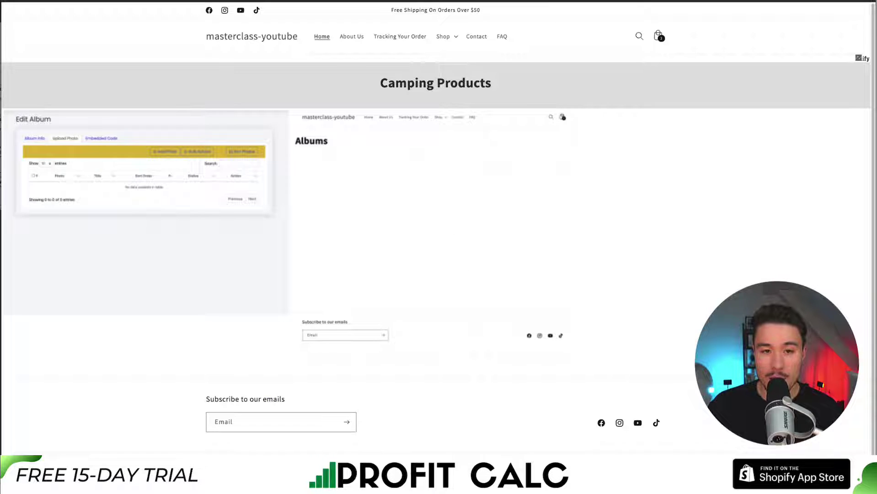
key("F5")
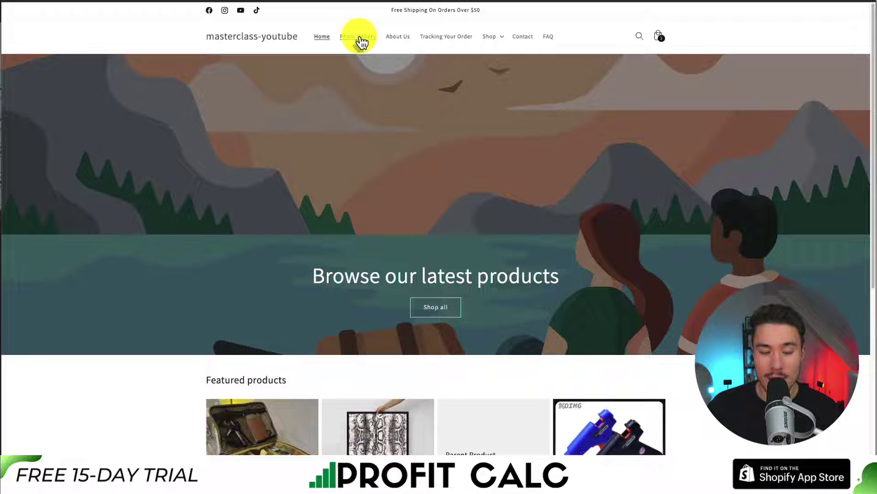
Follow the Photo Gallery link in the storefront header menu.
left_click(359, 37)
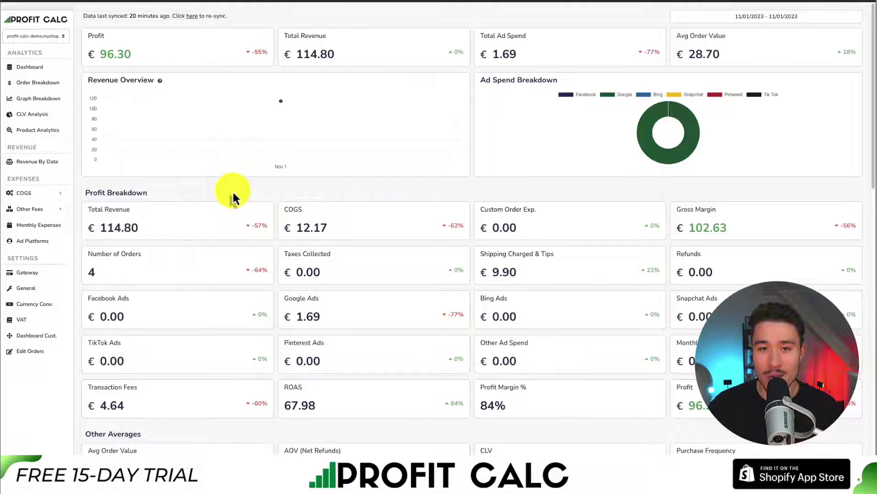
Set the Profit Calc dashboard date range to Last 7 Days (10/26/2023–11/01/2023).
left_click(744, 18)
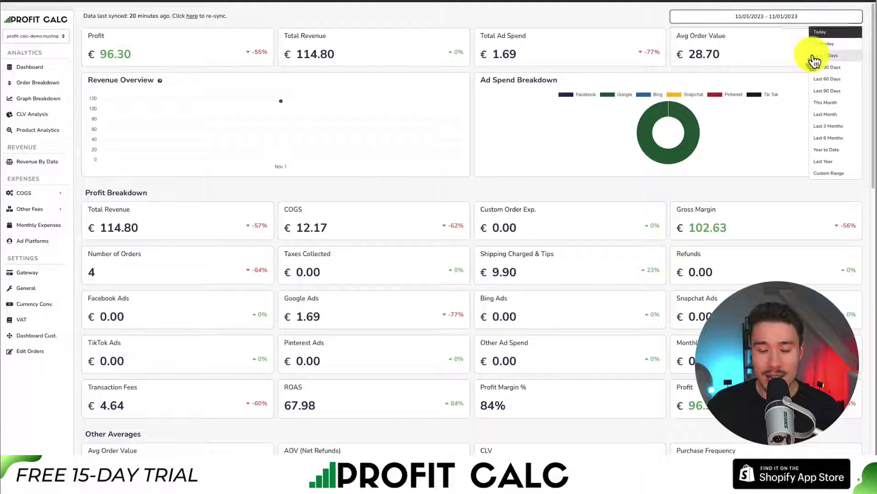
left_click(814, 55)
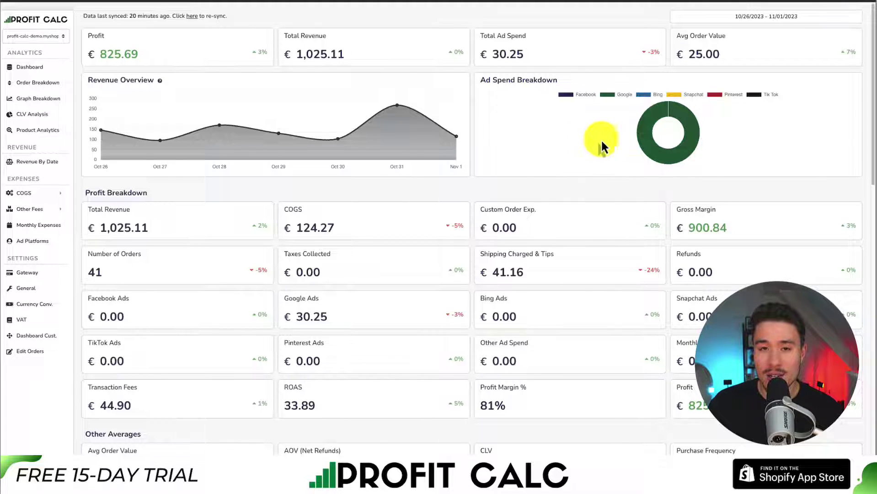
mouse_move(875, 69)
left_mouse_down()
mouse_move(872, 283)
mouse_move(872, 59)
left_mouse_up()
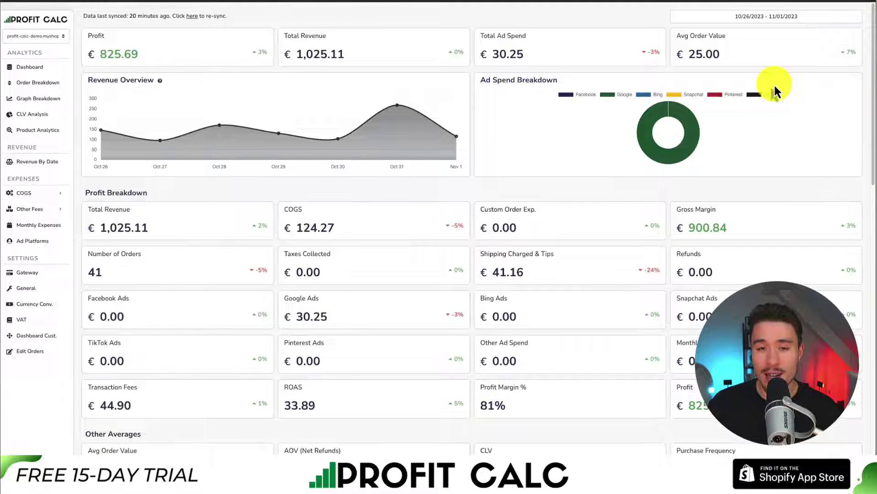